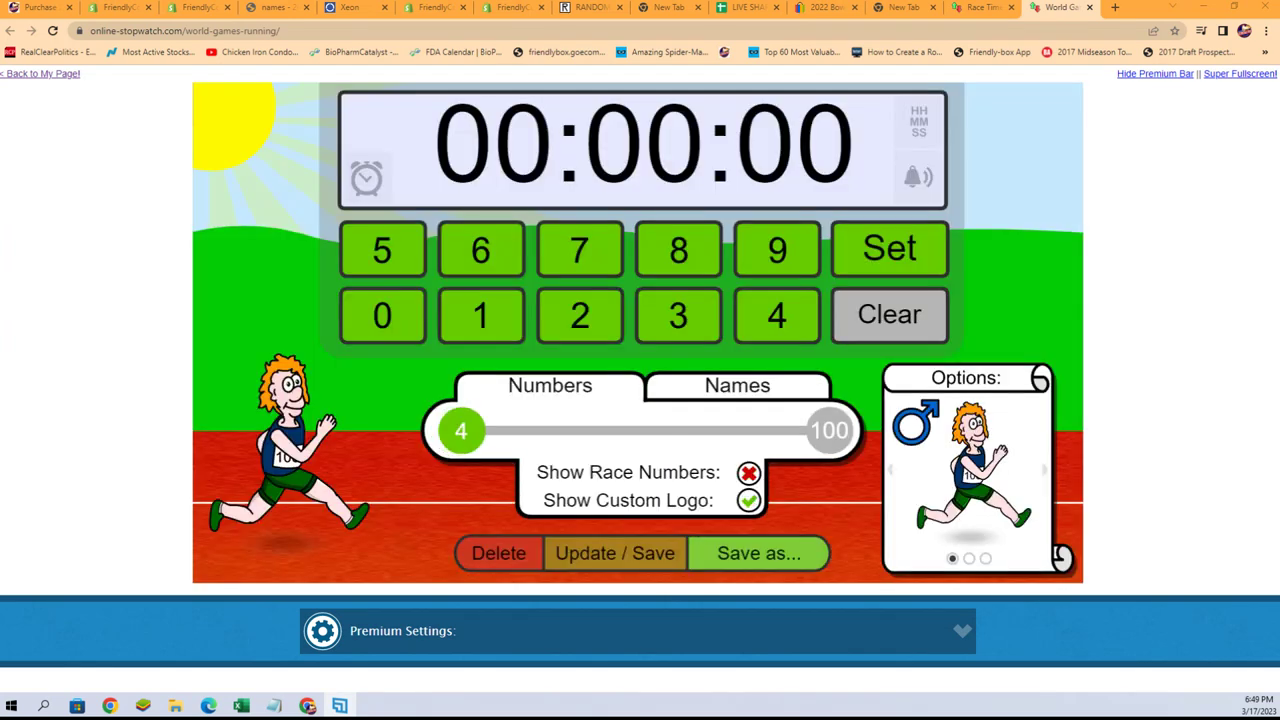
Step: Copy the four runner names from the Notepad notes
left_click_drag(480, 215, 640, 200)
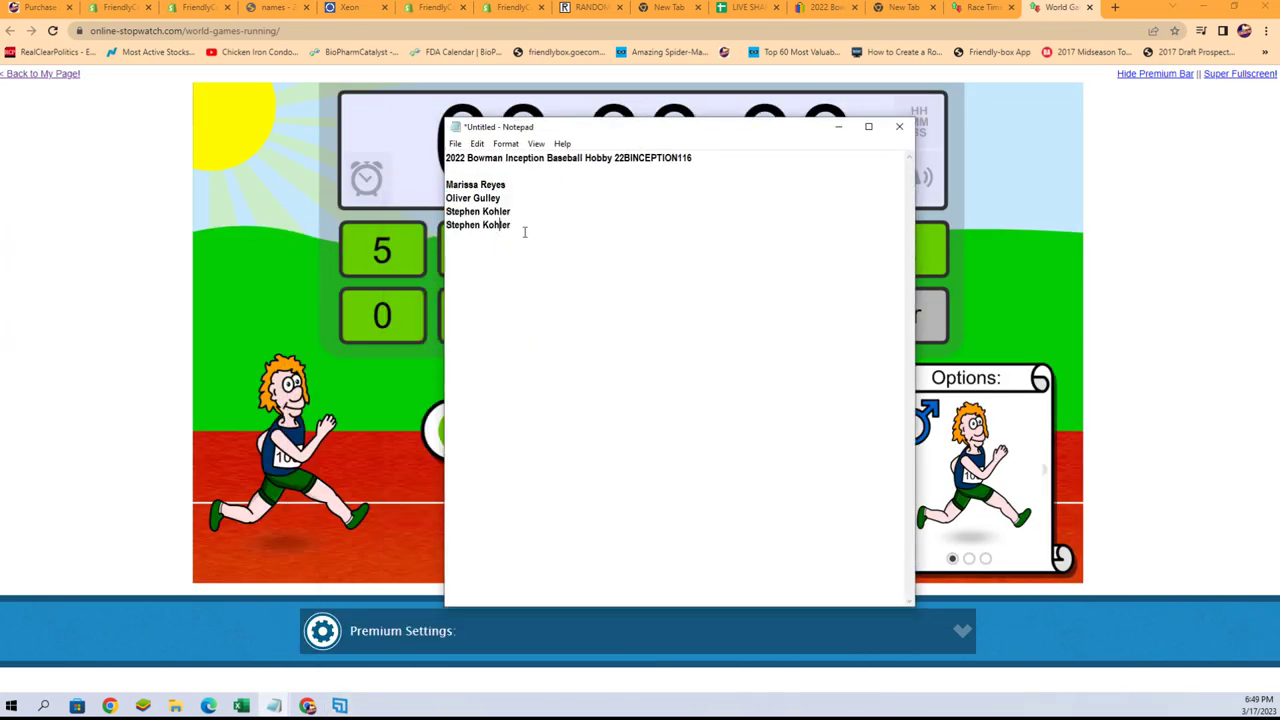
left_click_drag(515, 228, 446, 198)
right_click(503, 230)
left_click(507, 231)
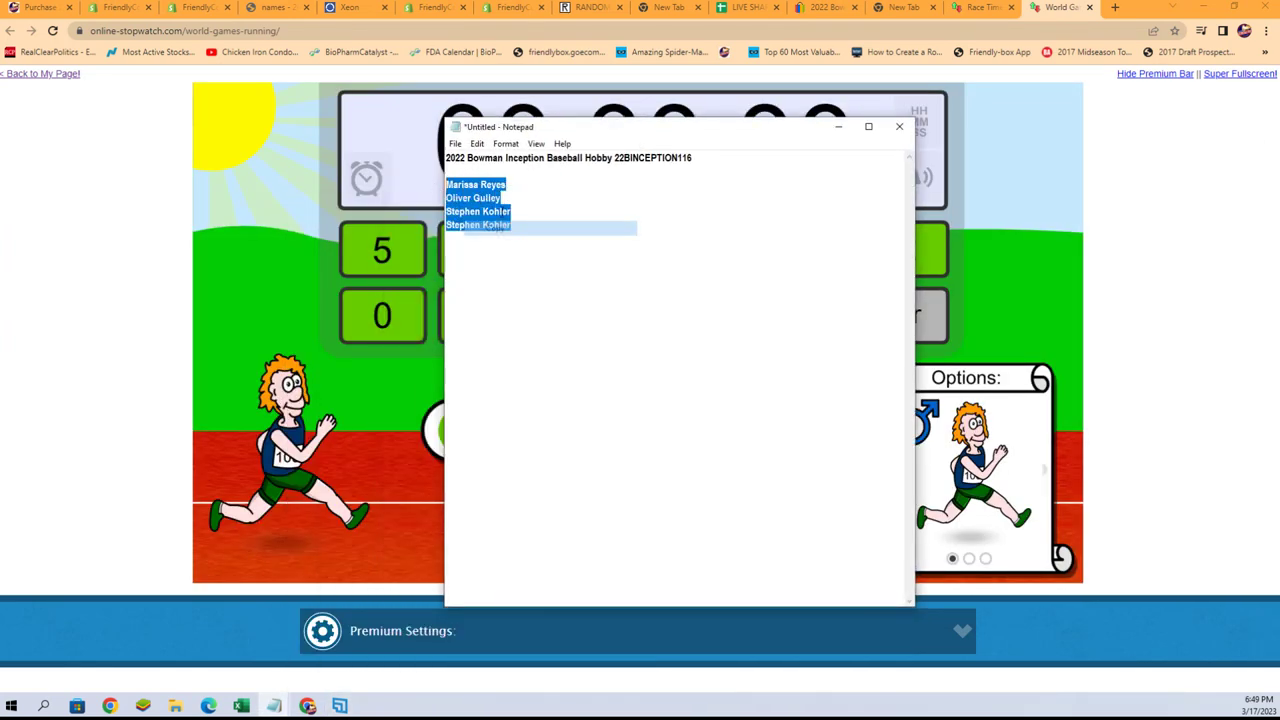
left_click_drag(645, 128, 860, 178)
key("alt+Tab")
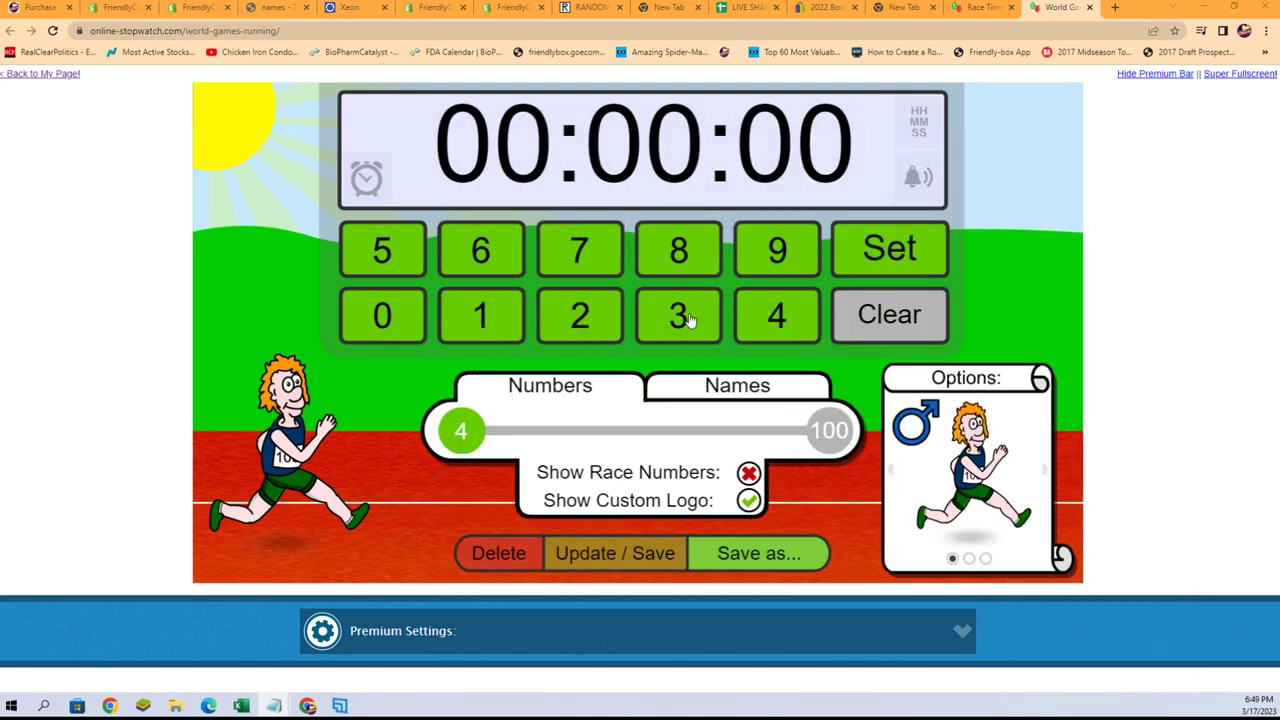
Step: Set a 30-second countdown and replace the default runner names with the four copied names
left_click(688, 318)
left_click(375, 318)
left_click(739, 382)
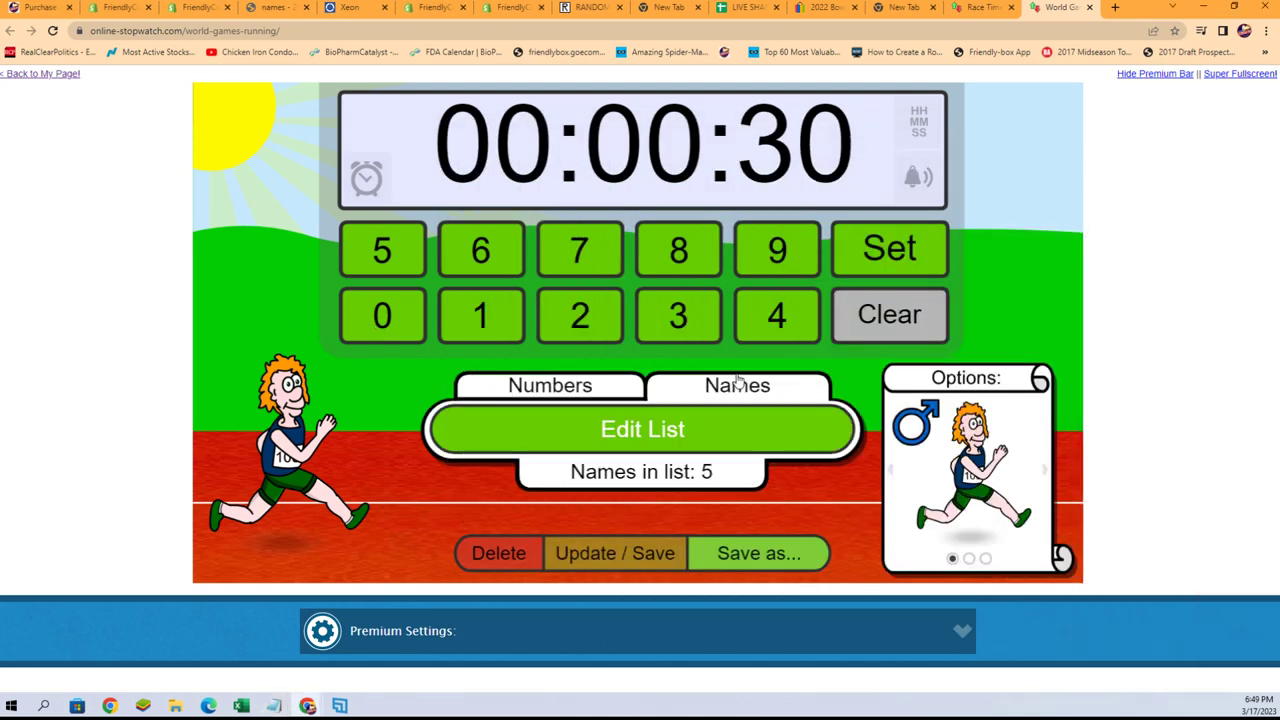
left_click(683, 428)
left_click_drag(520, 250, 476, 148)
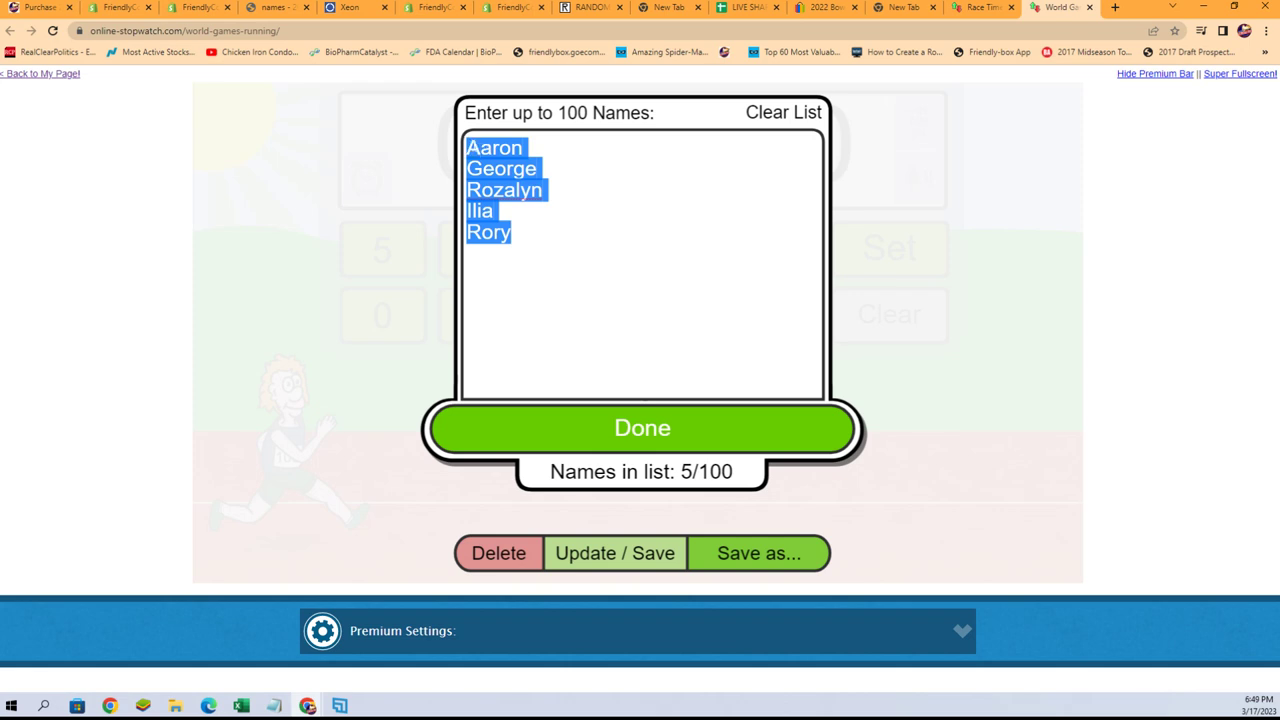
key("Delete")
key("ctrl+v")
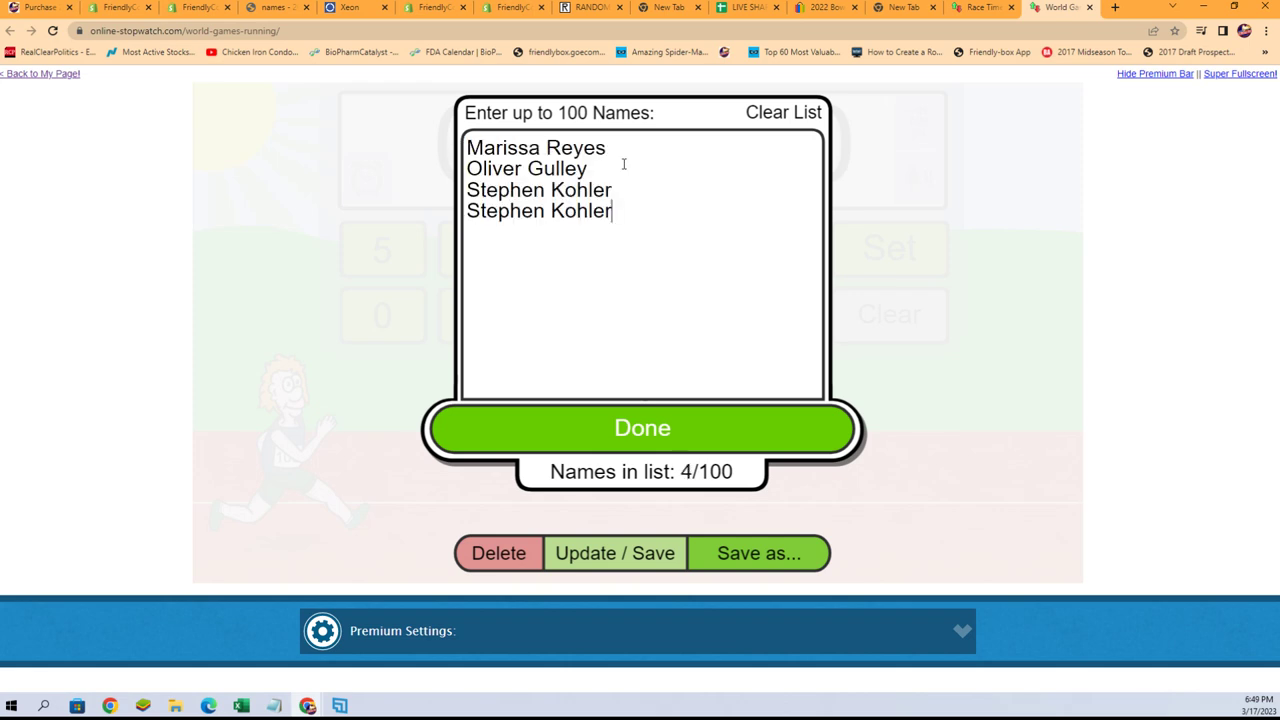
left_click(657, 433)
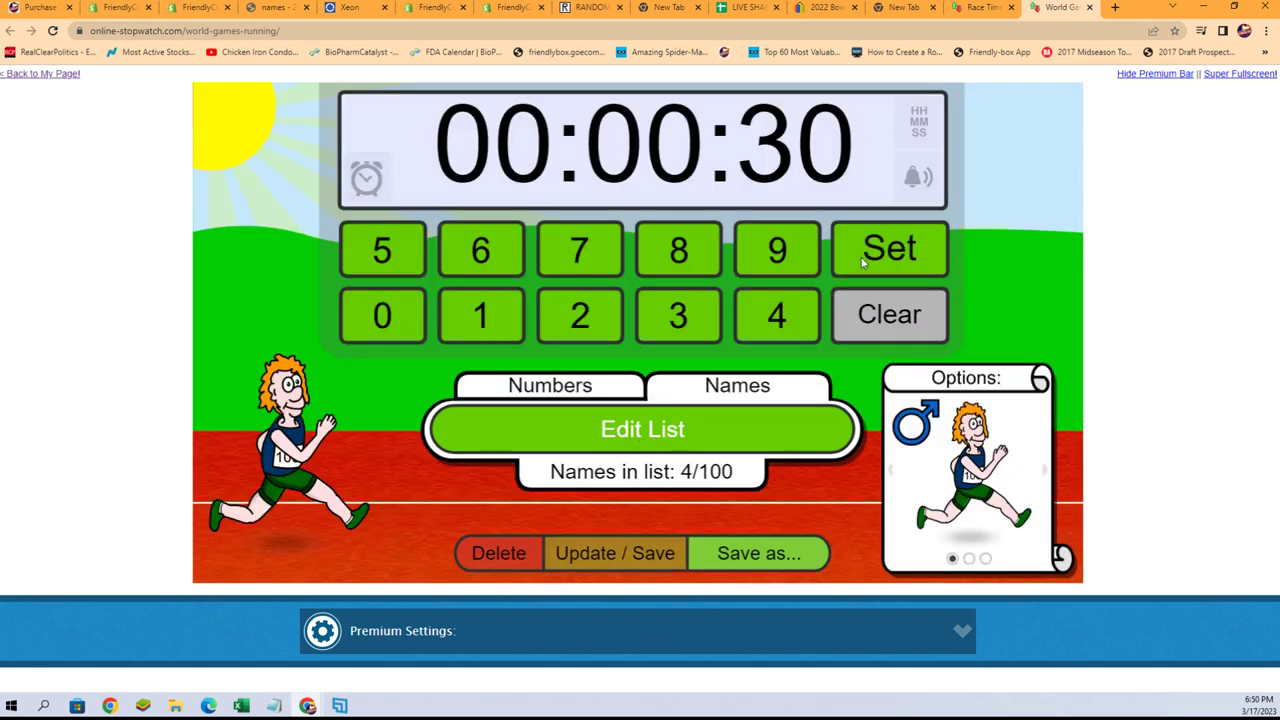
Step: Apply the 30-second countdown, reload the page, then return to the Names tab
left_click(895, 250)
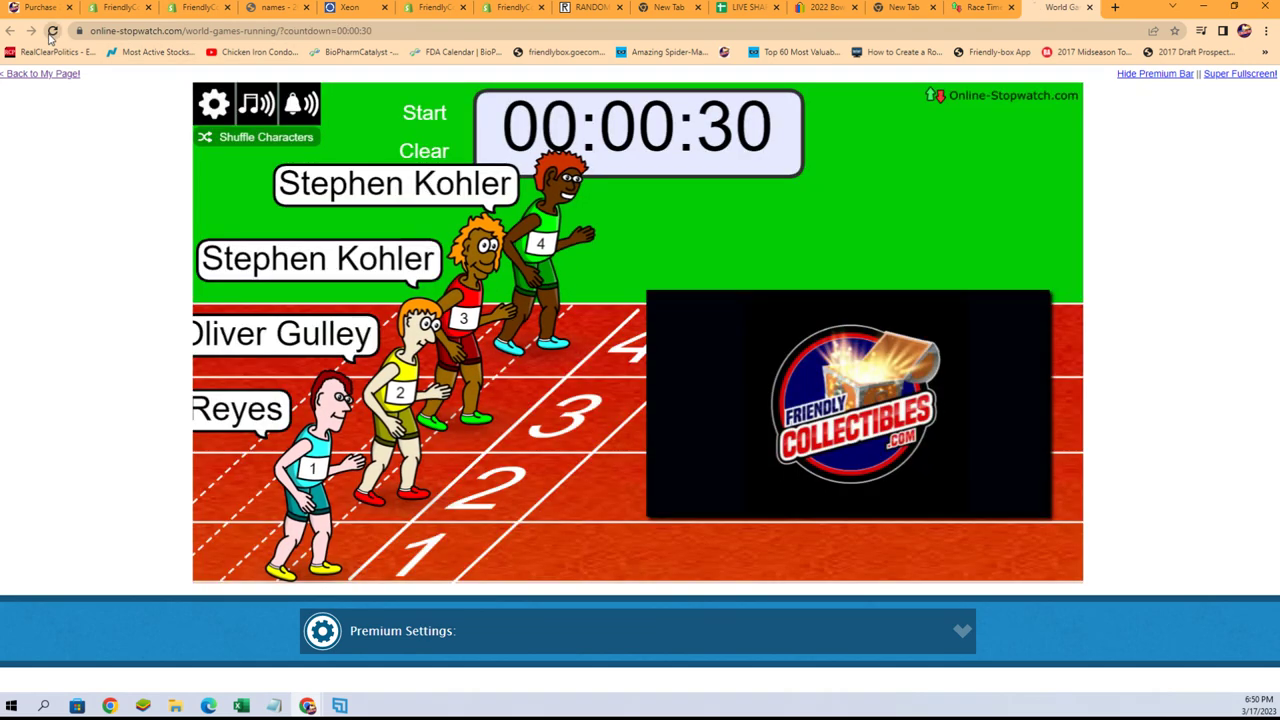
left_click(53, 31)
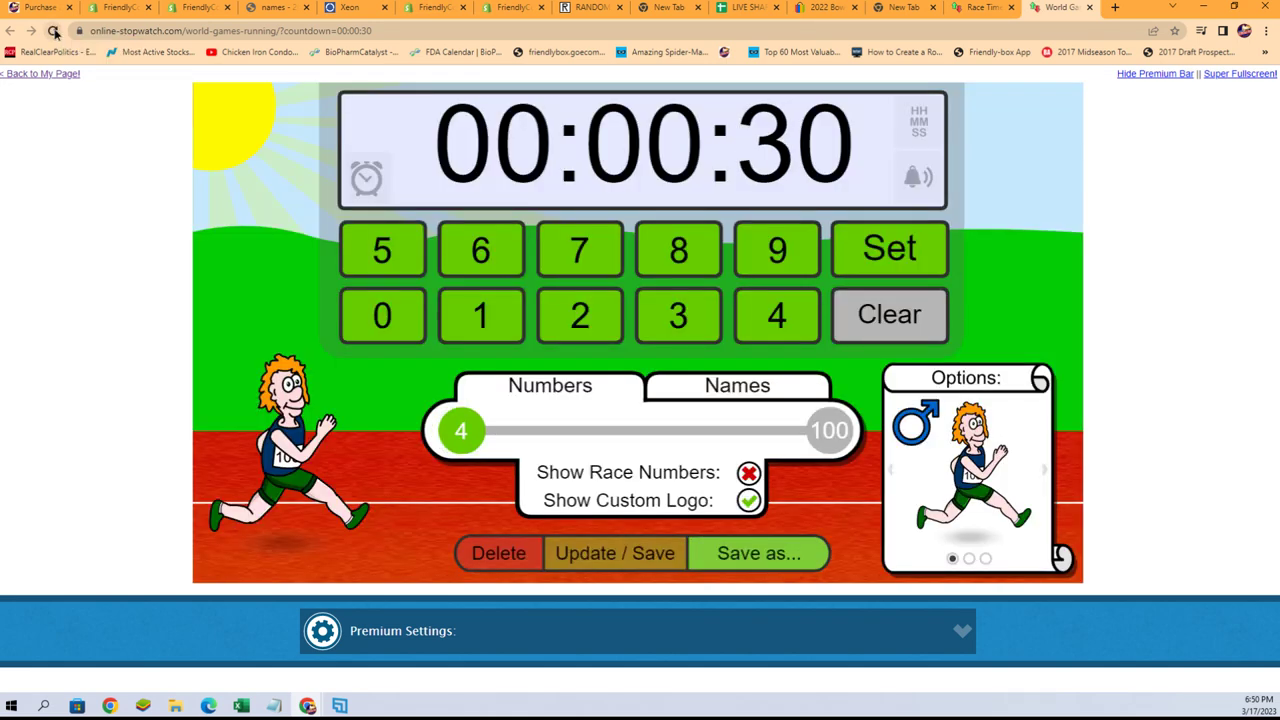
left_click(55, 31)
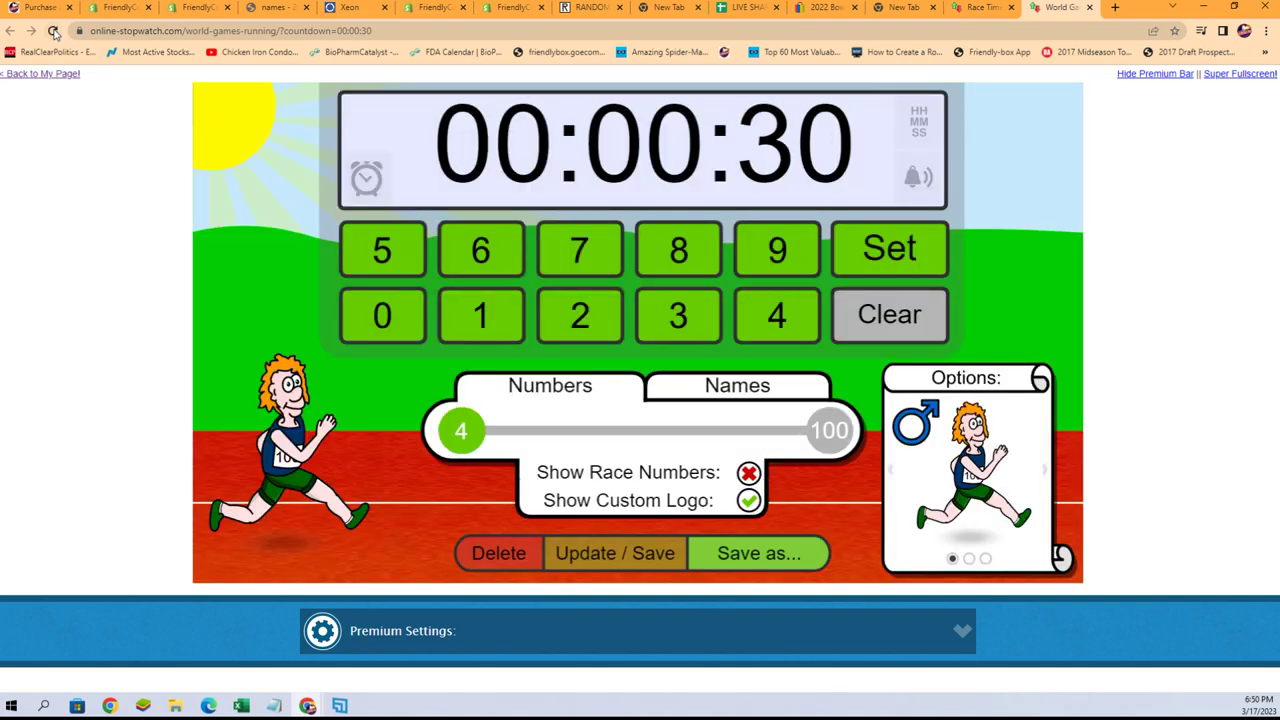
left_click(55, 31)
left_click(730, 390)
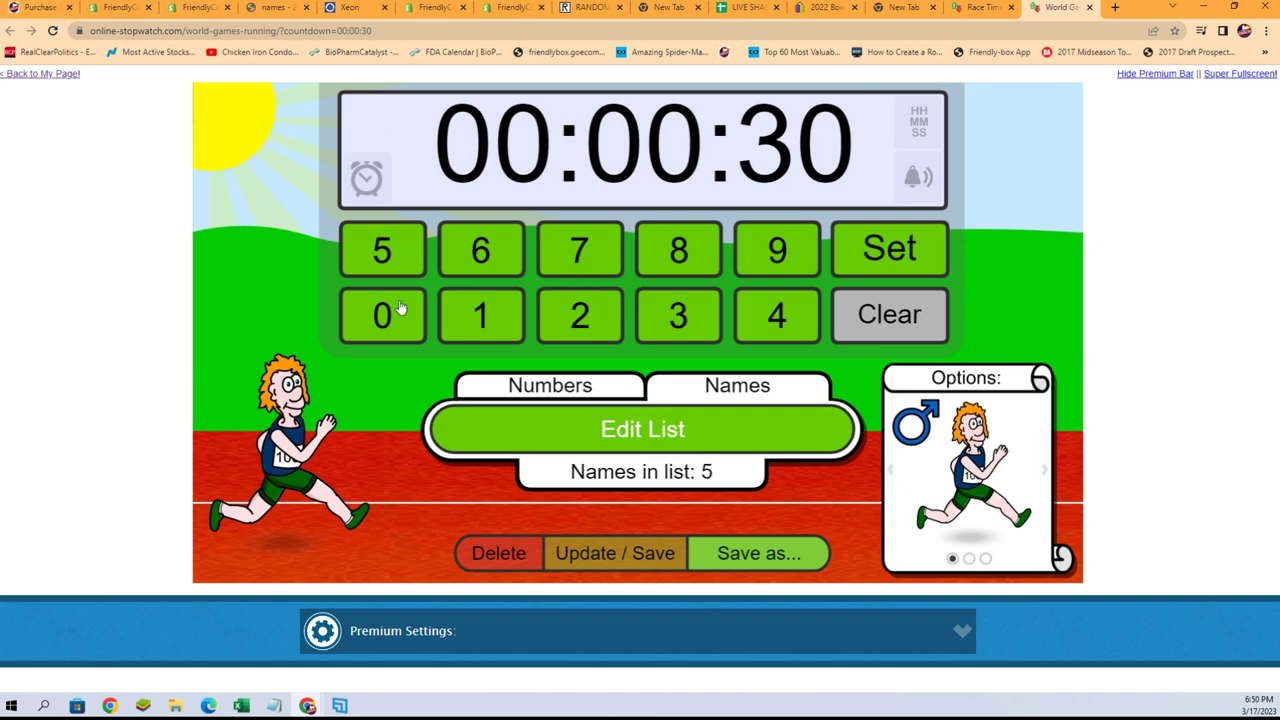
Step: Switch to the Race Timers gallery
left_click(985, 10)
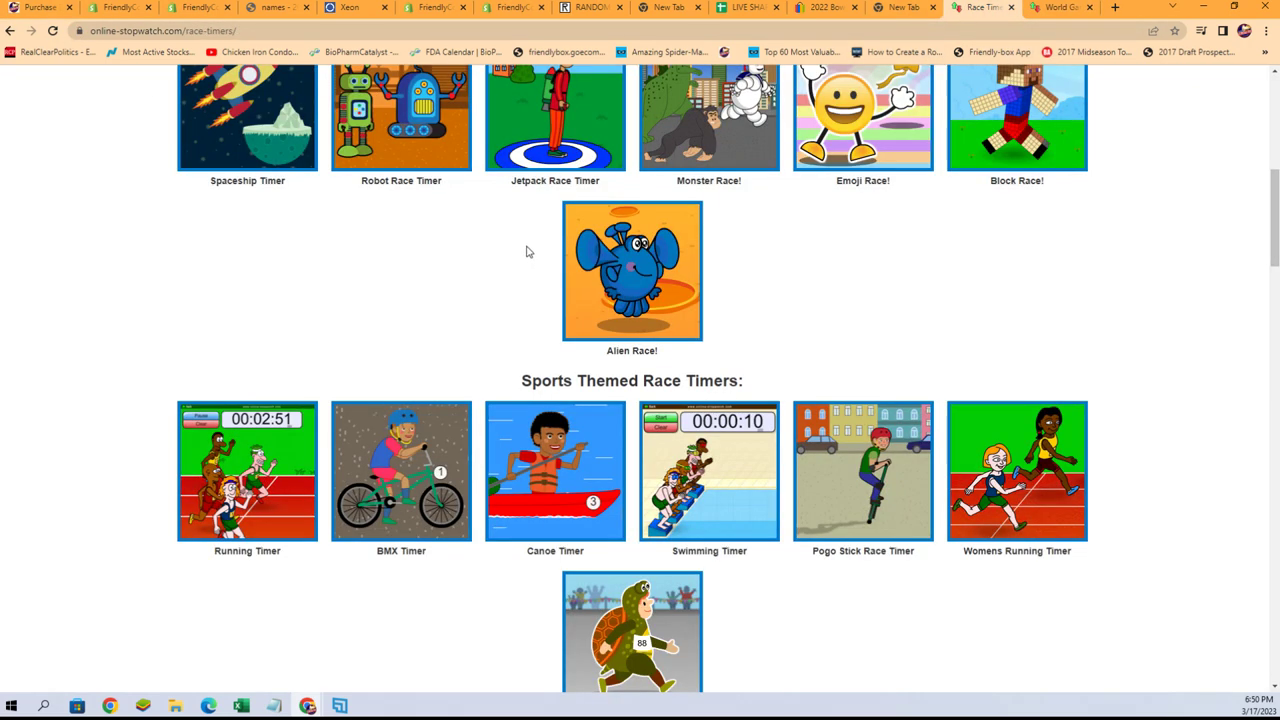
scroll(305, 452, "down", 4)
scroll(305, 452, "down", 3)
scroll(305, 400, "down", 3)
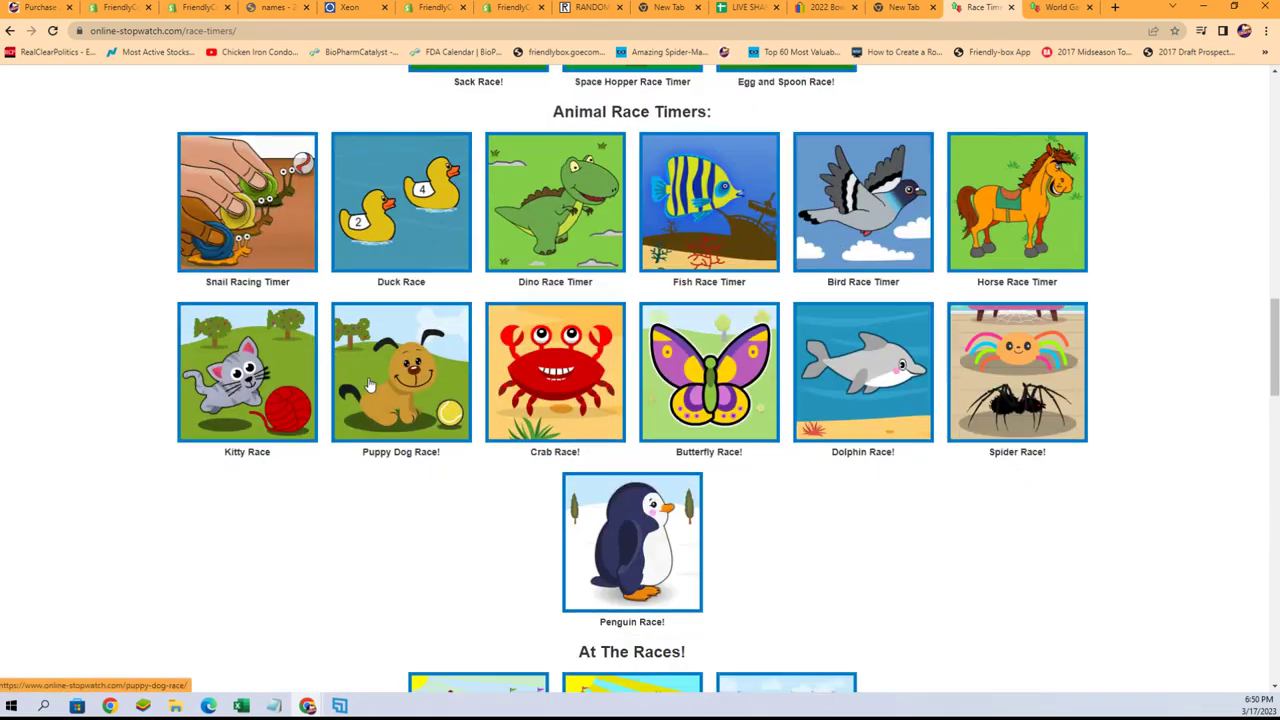
scroll(308, 340, "down", 2)
scroll(308, 340, "down", 5)
scroll(340, 340, "down", 4)
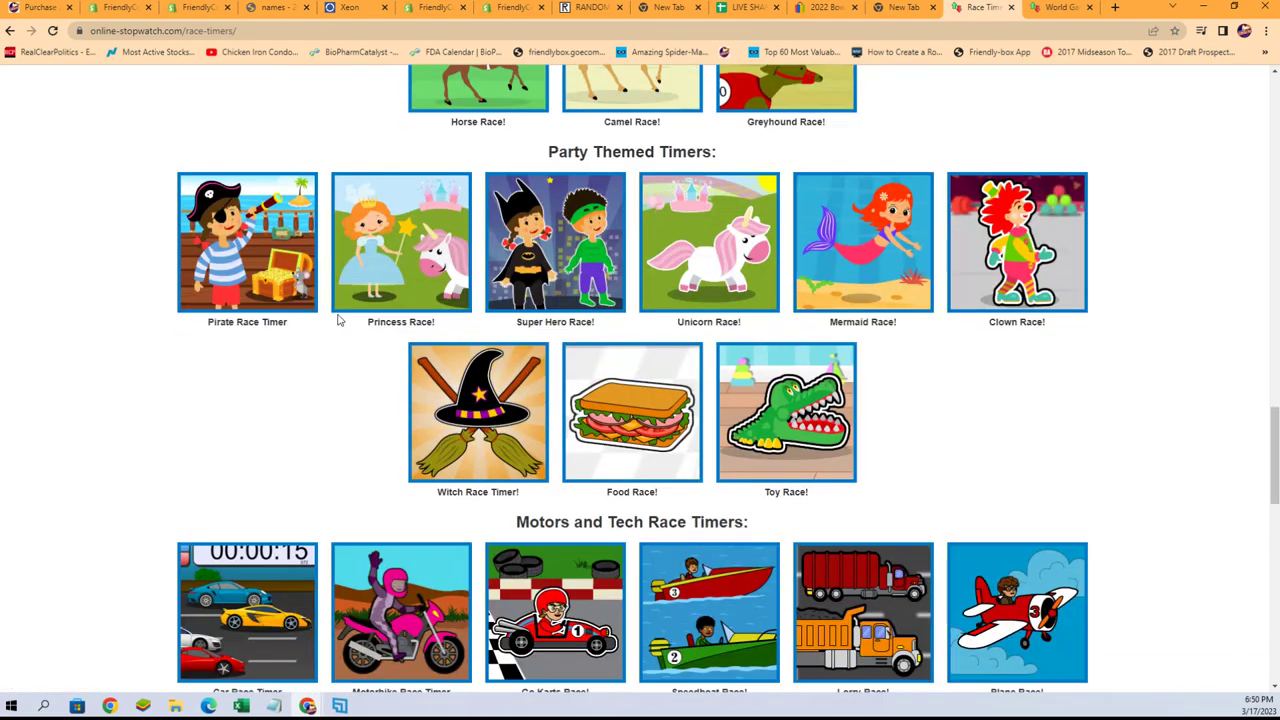
scroll(862, 293, "down", 3)
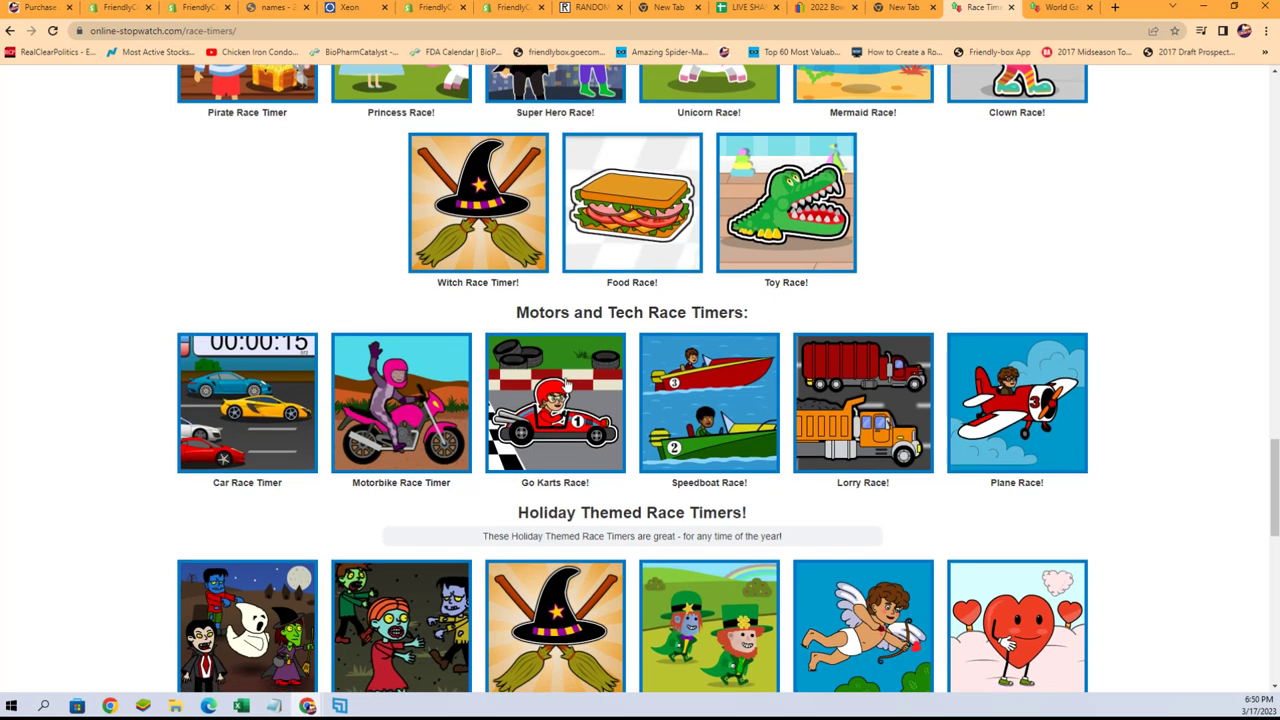
scroll(551, 382, "down", 2)
scroll(473, 398, "down", 3)
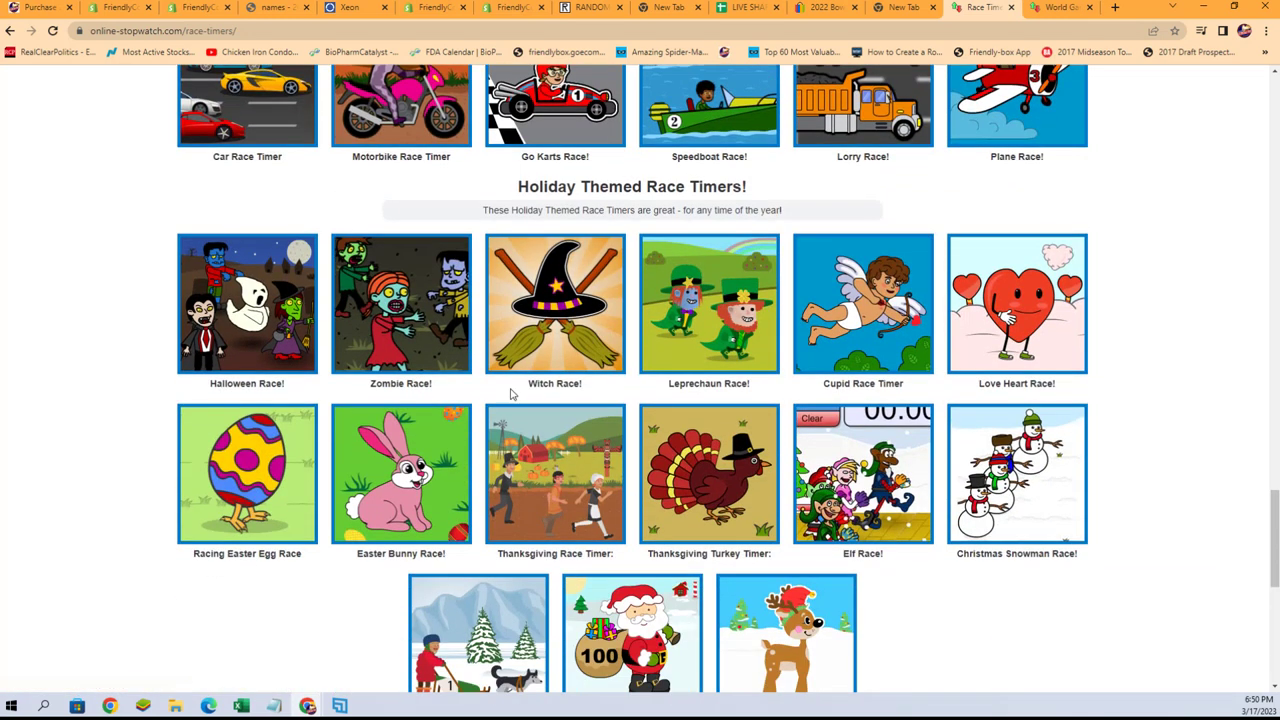
Step: Open Leprechaun Race, set a 30-second countdown, and clear the default racer names
left_click(707, 366)
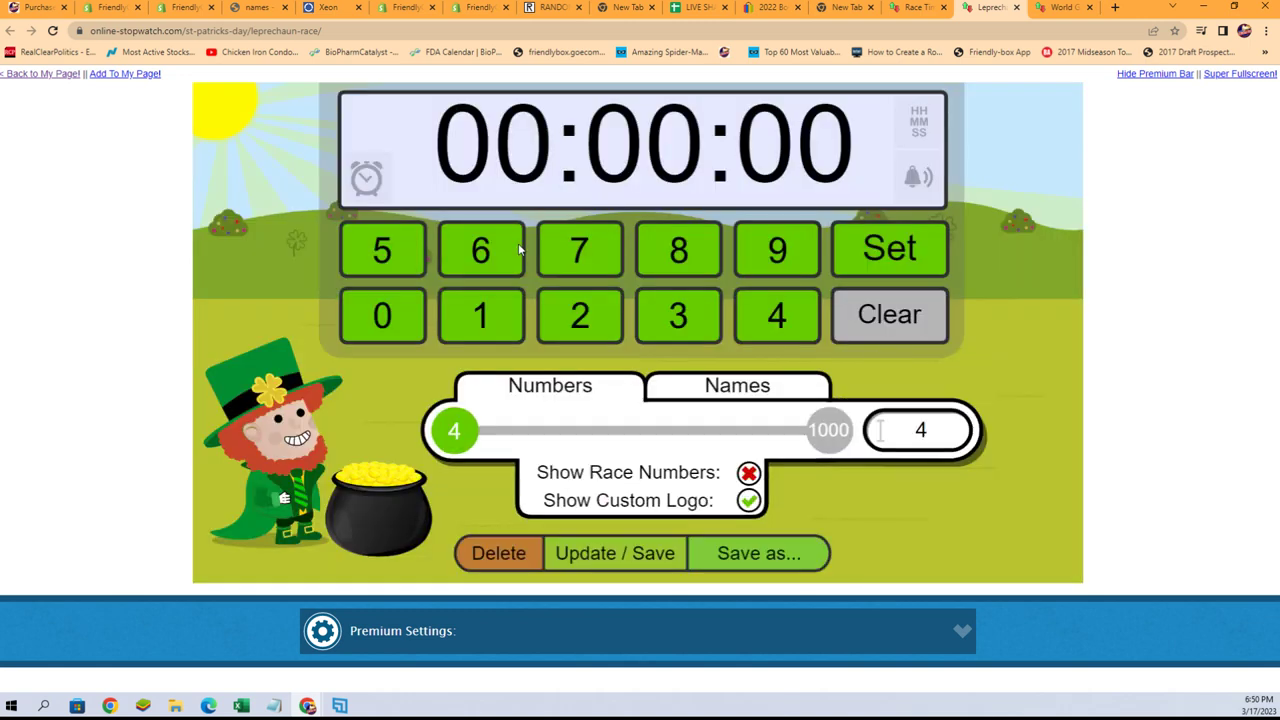
left_click(690, 320)
left_click(405, 325)
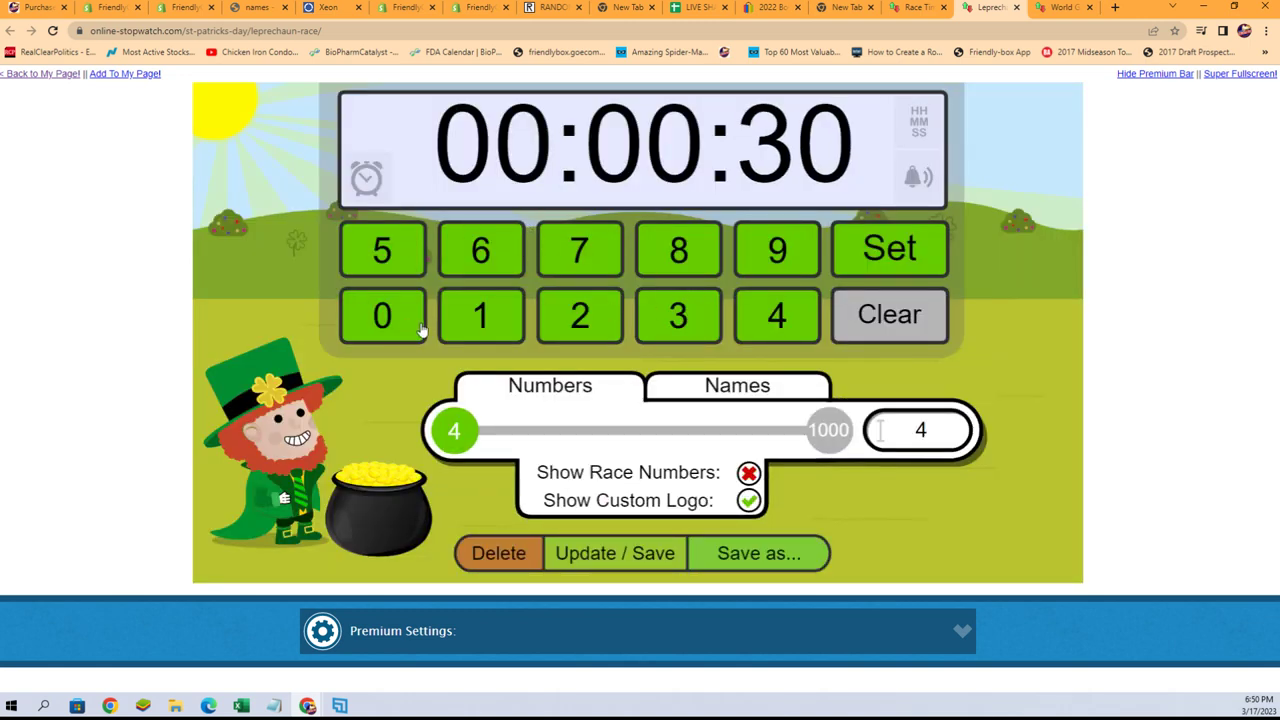
left_click(735, 388)
left_click(665, 418)
left_click_drag(558, 214, 490, 150)
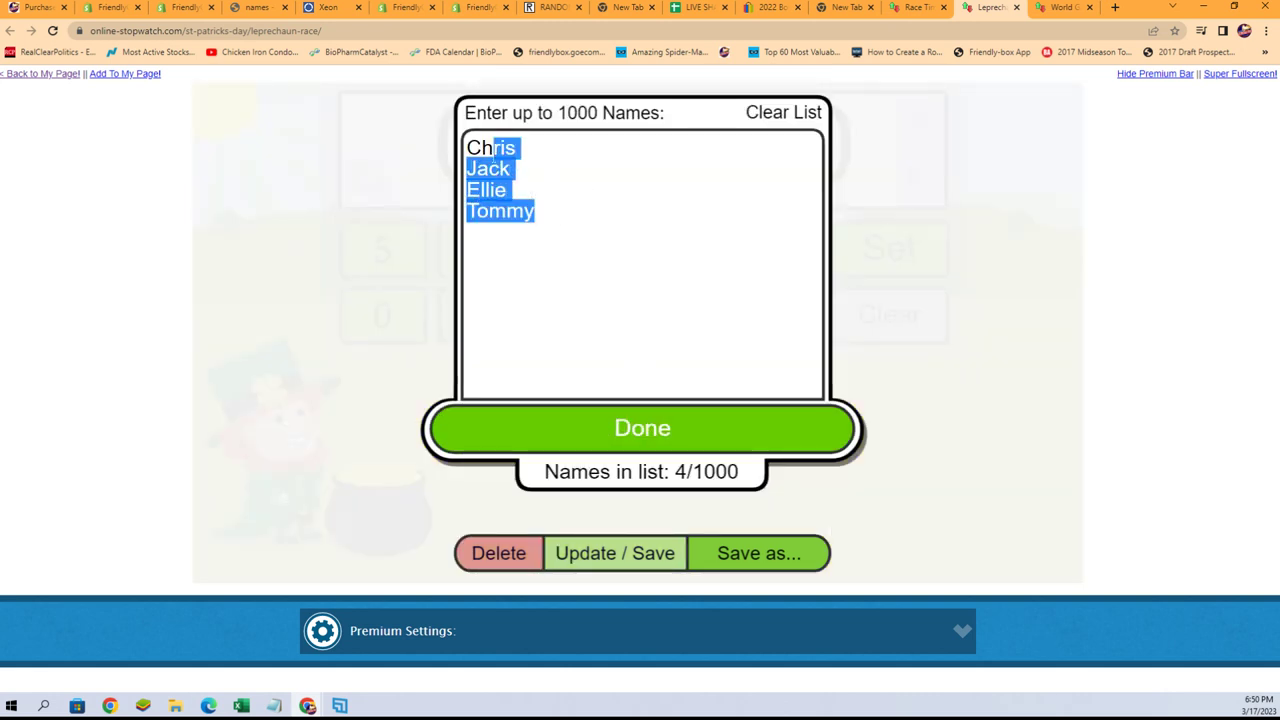
key("BackSpace")
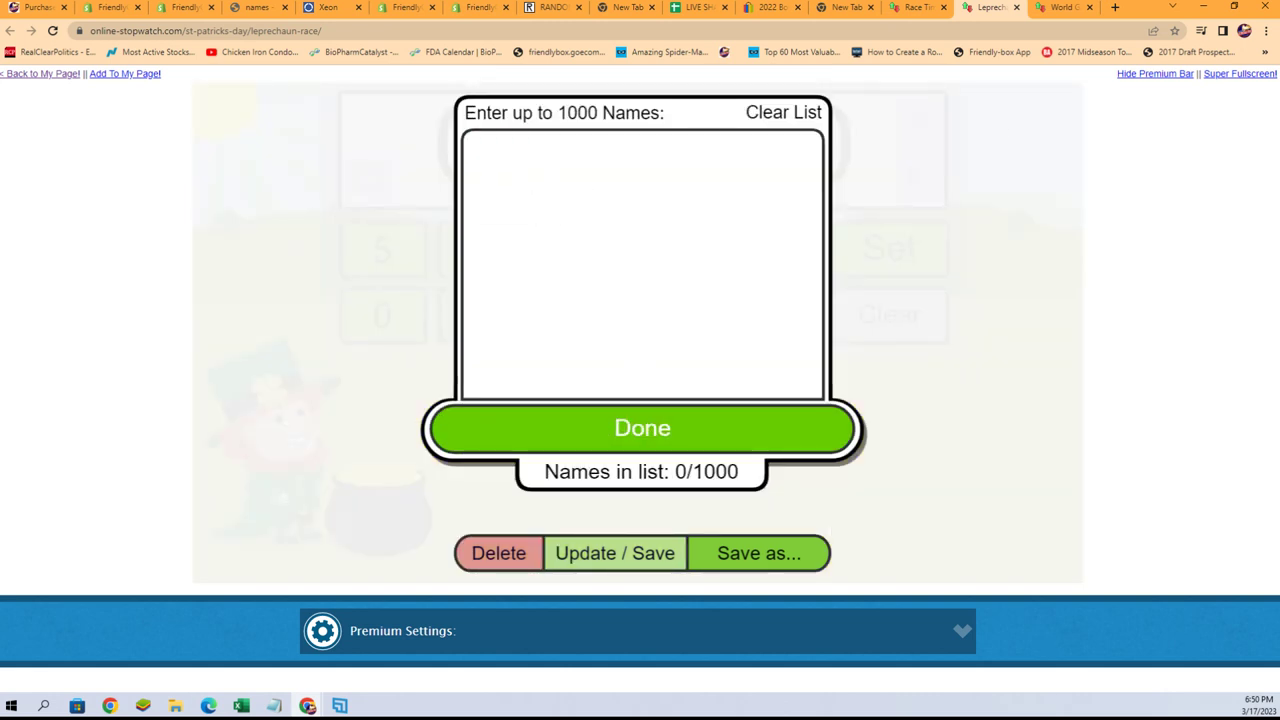
Step: Paste the four names from the notes as racer names and apply the line-up
left_click(290, 706)
left_click_drag(900, 84, 790, 70)
right_click(752, 152)
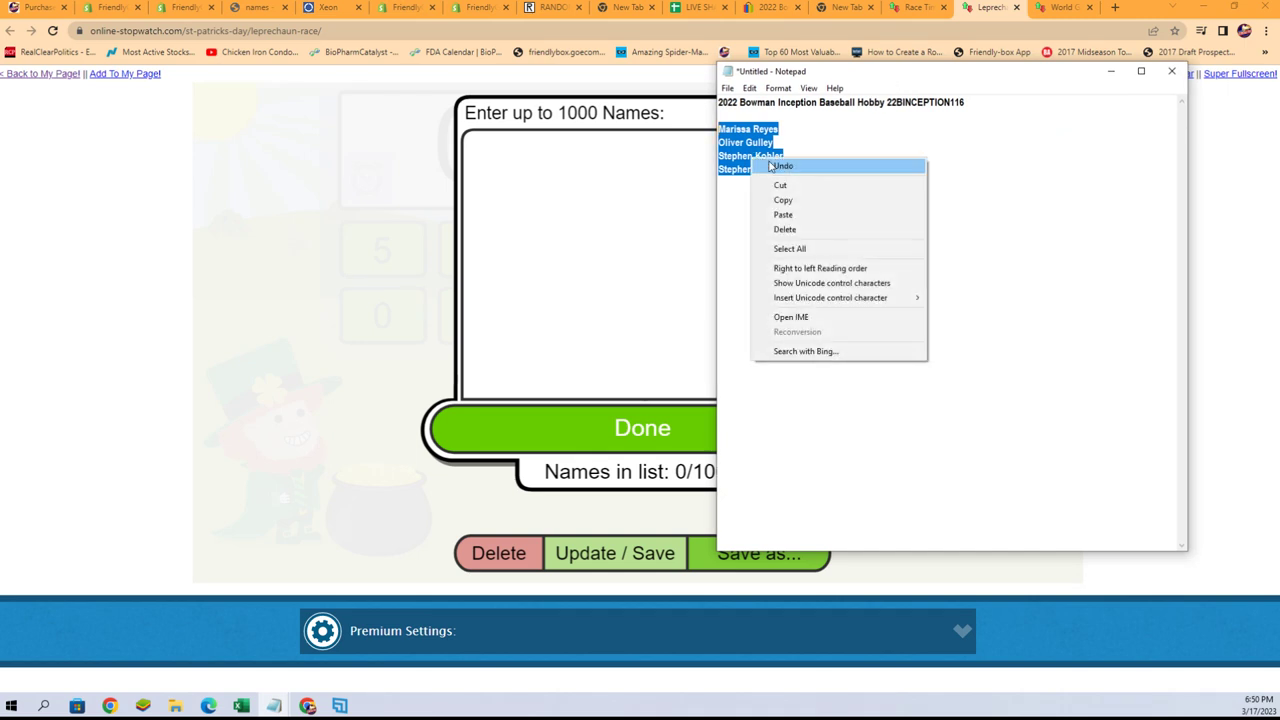
left_click(790, 202)
left_click(520, 200)
right_click(505, 172)
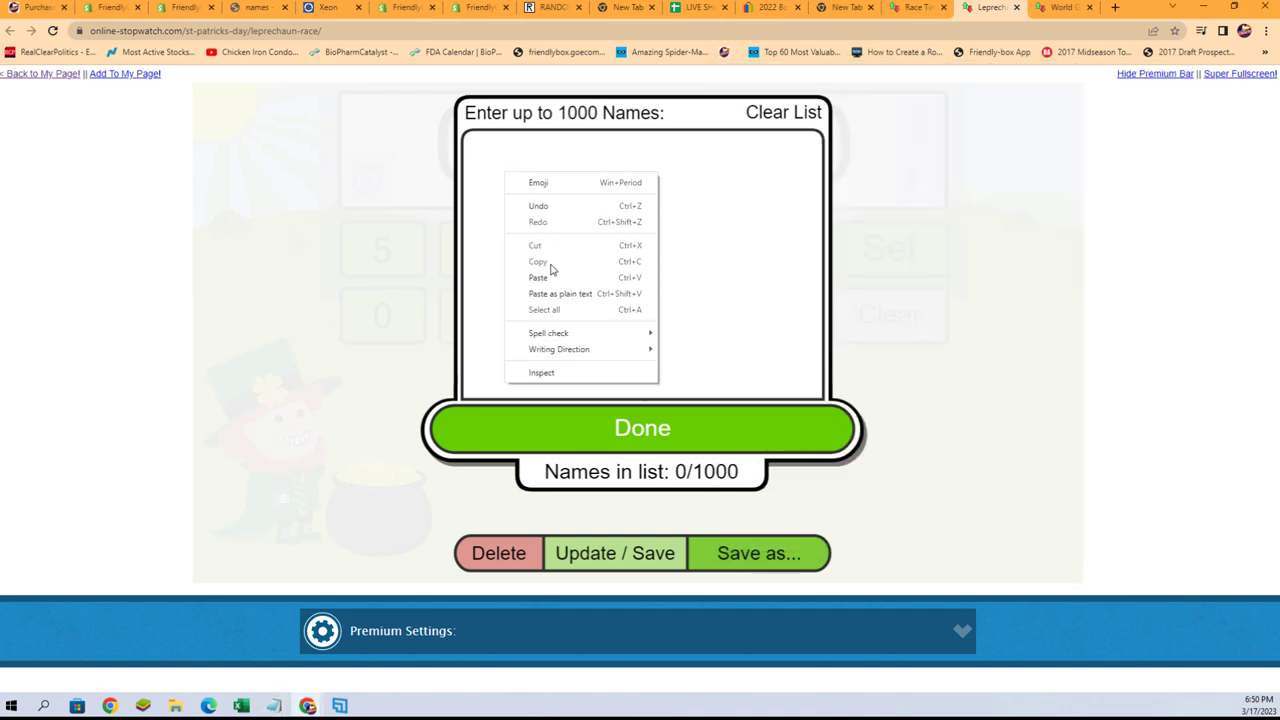
left_click(540, 277)
left_click(636, 440)
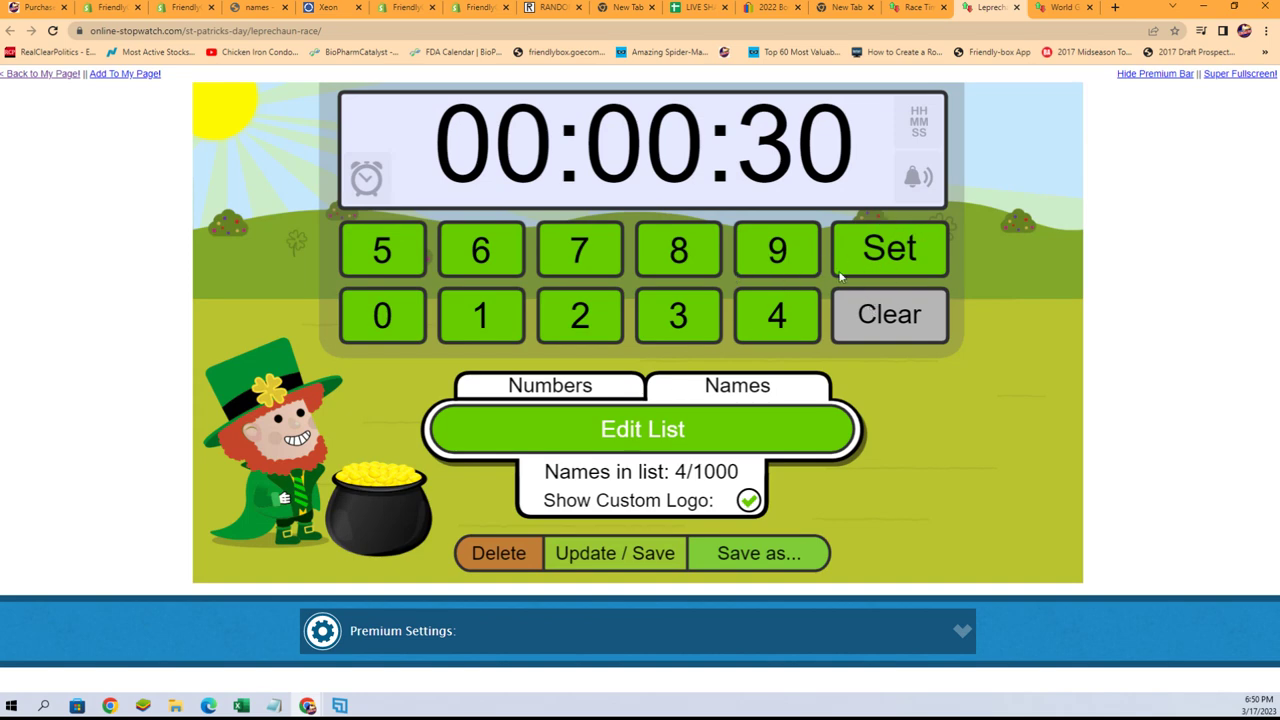
left_click(890, 250)
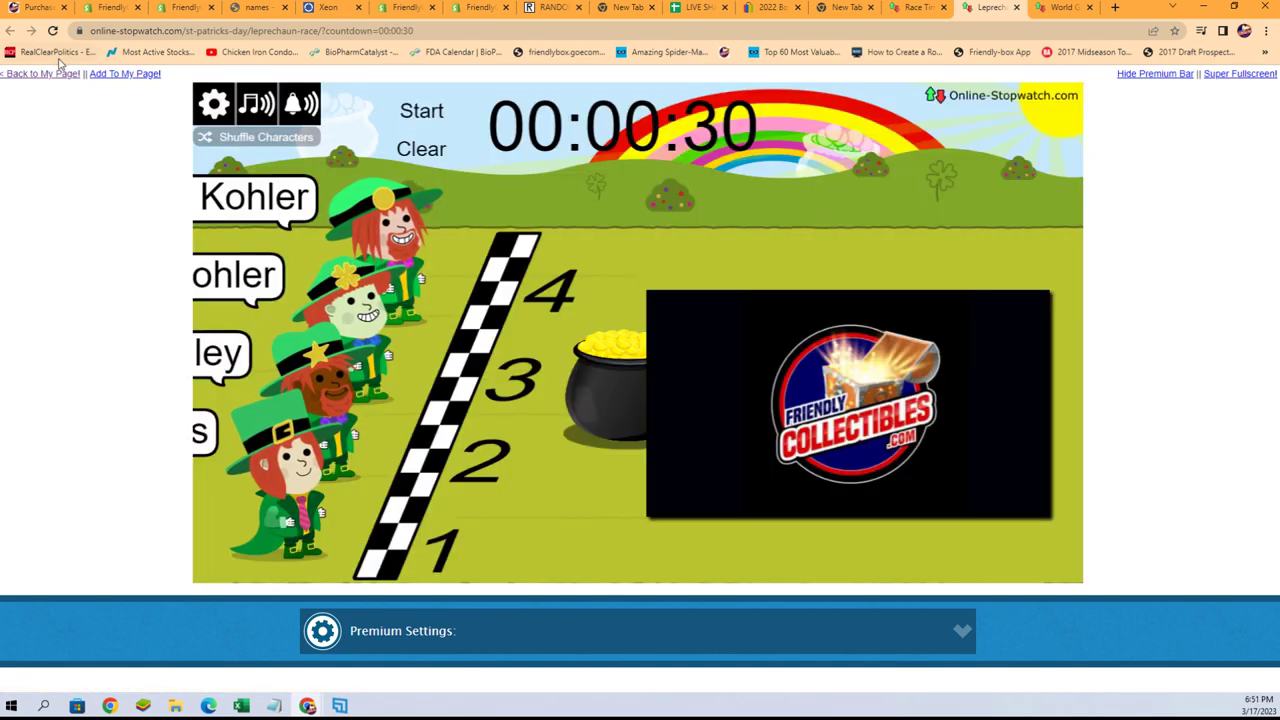
Step: Shuffle the leprechaun assignments and switch the race to Super Fullscreen
left_click(262, 137)
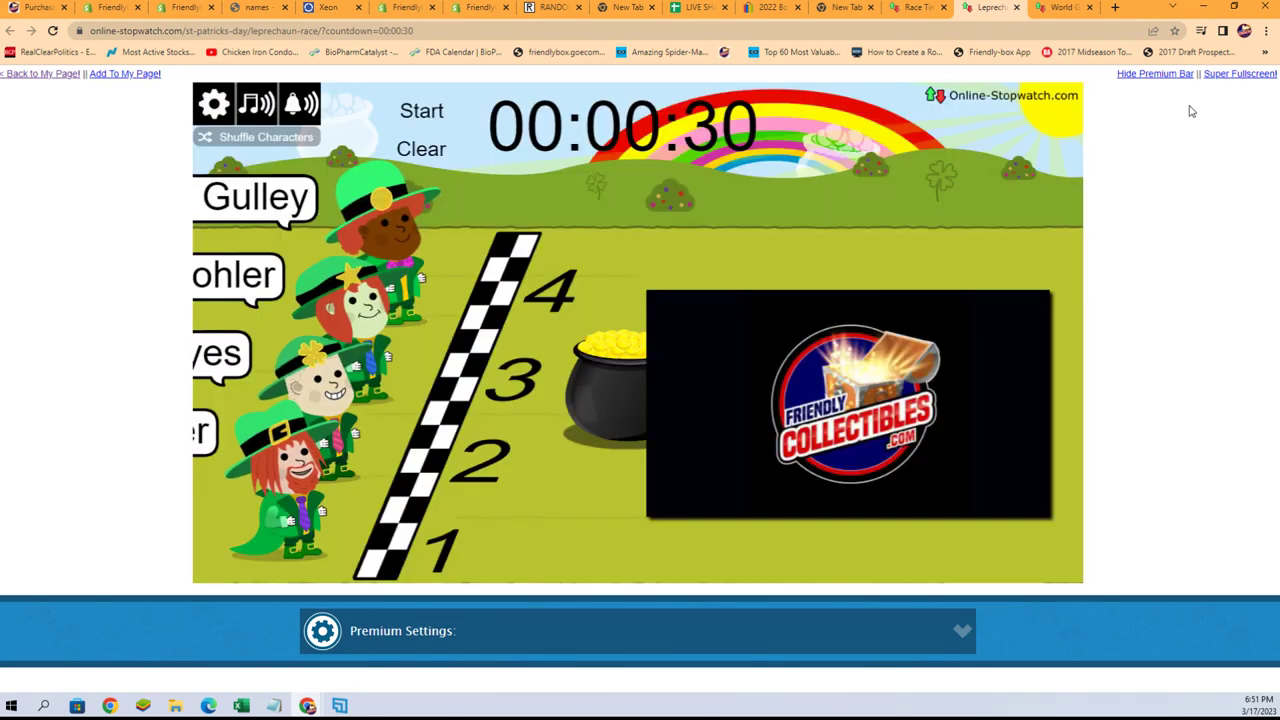
left_click(1240, 74)
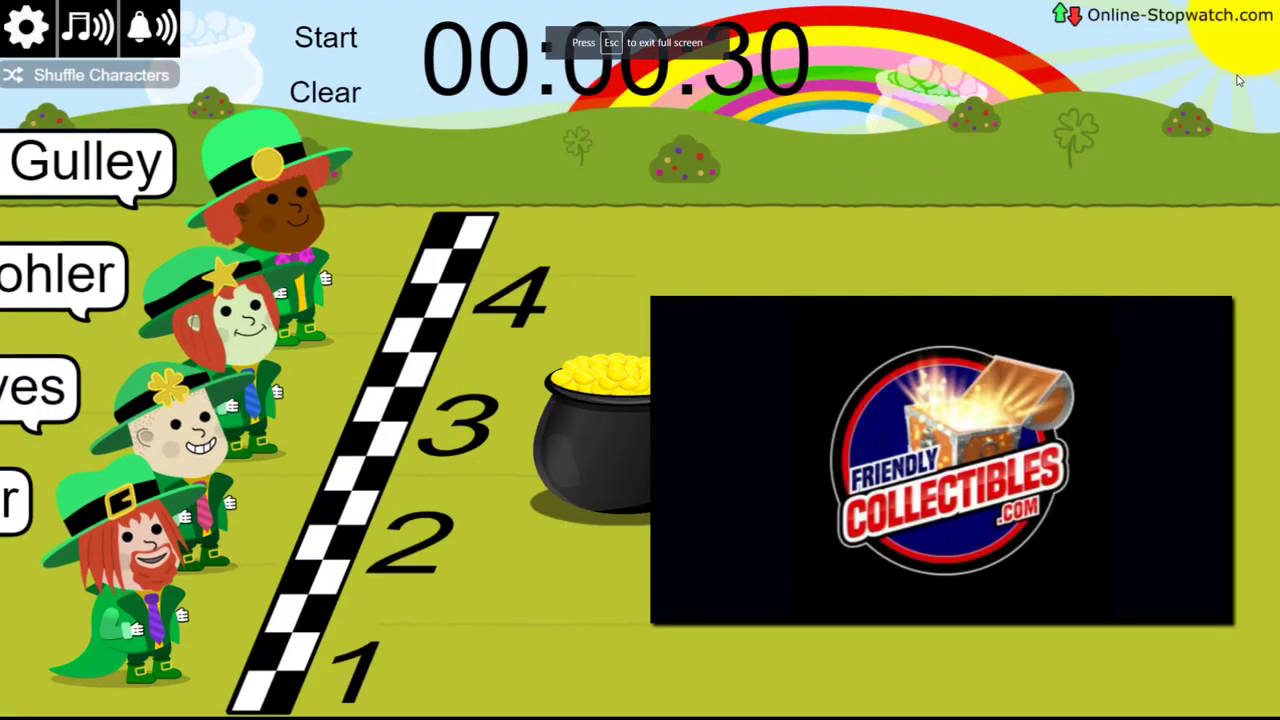
Step: Start the 30-second leprechaun race countdown
left_click(326, 40)
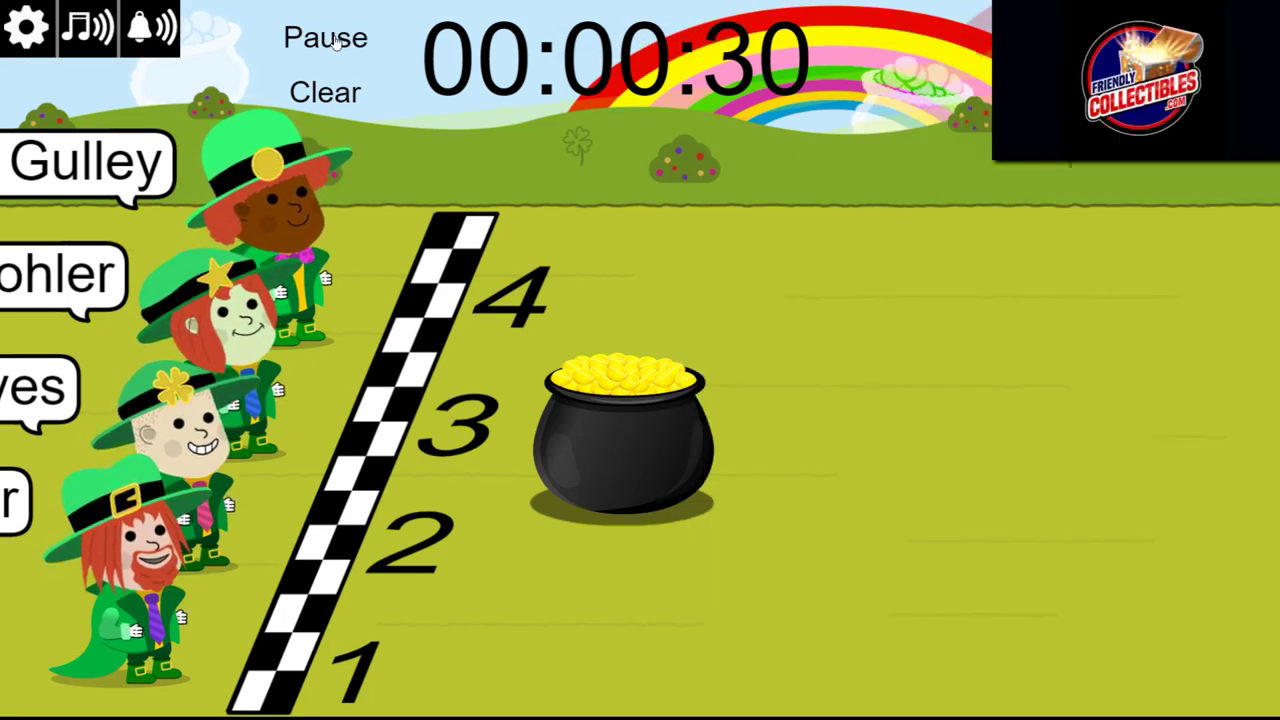